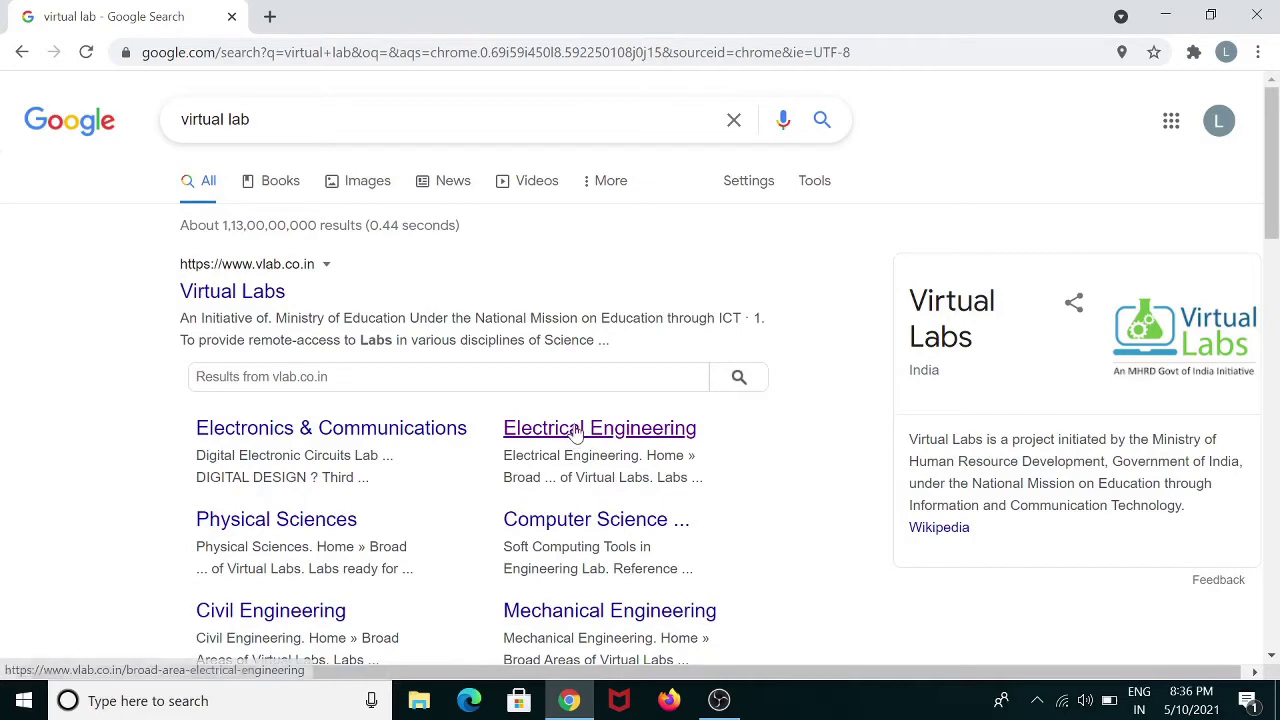
Step: Open the Electrical Engineering area of Virtual Labs and enter IIT Roorkee's upcoming Electrical Machines Lab
left_click(573, 437)
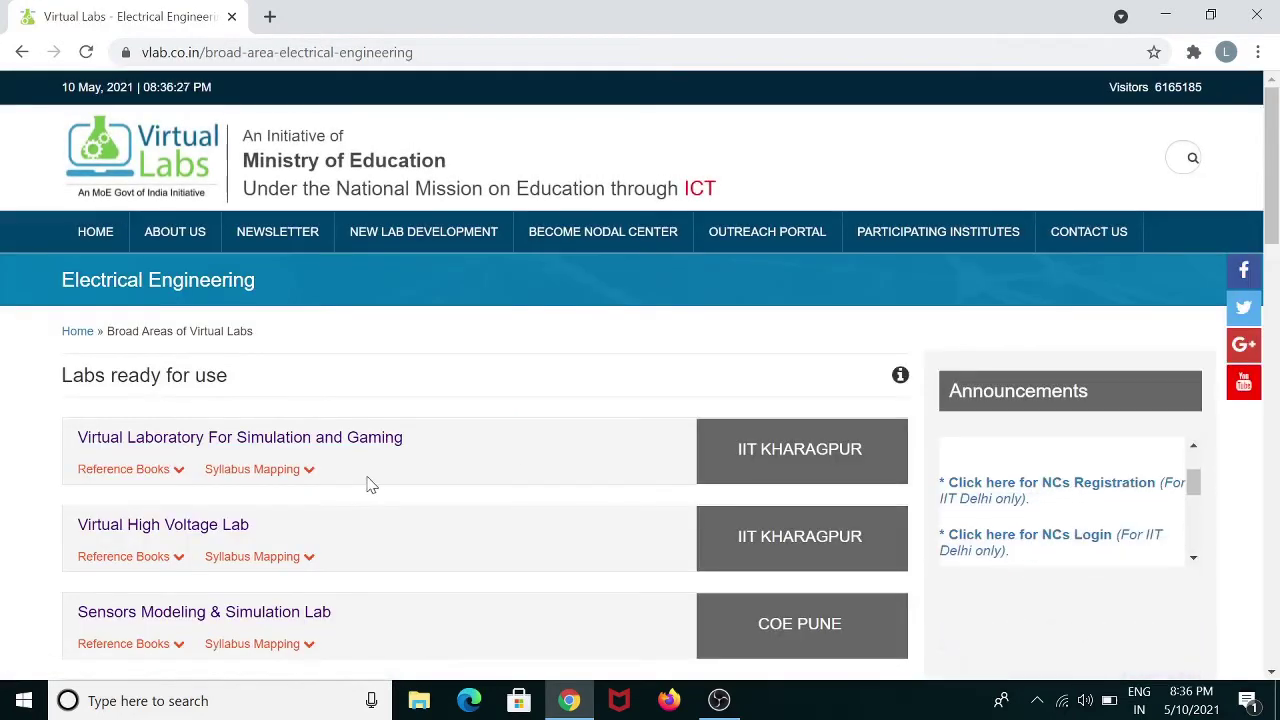
scroll(368, 488, "down", 5)
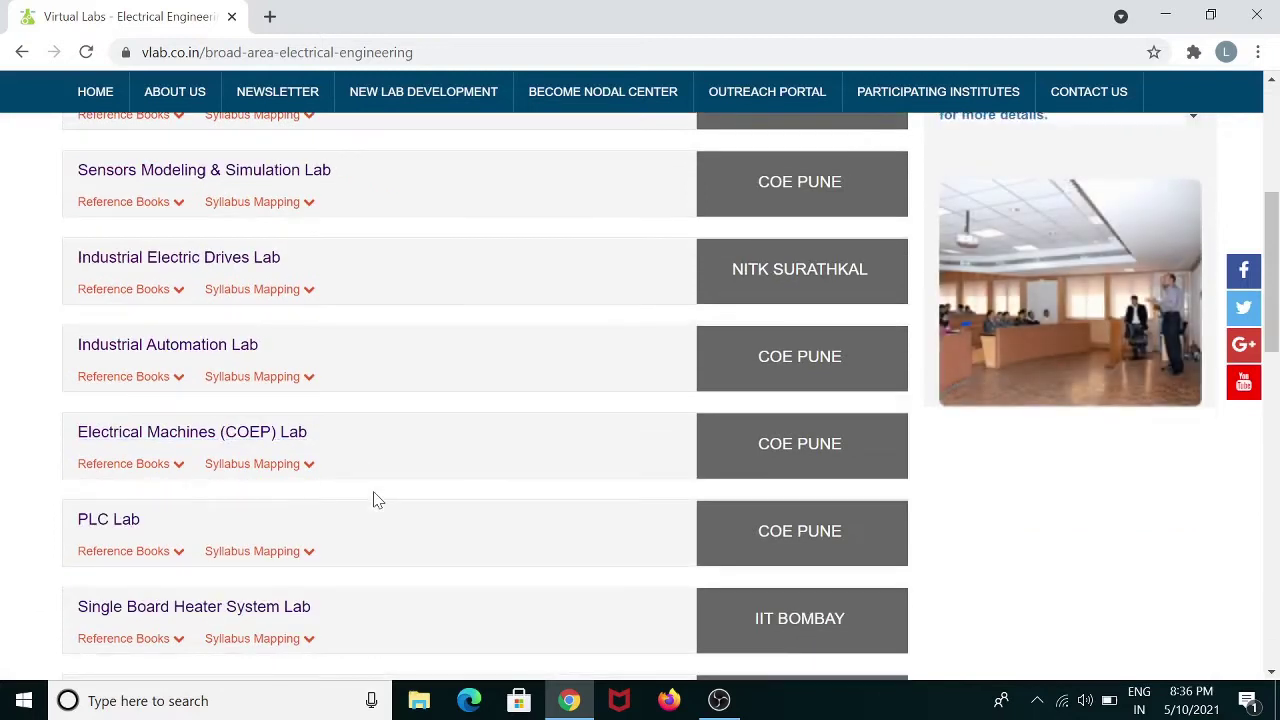
scroll(373, 500, "up", 1)
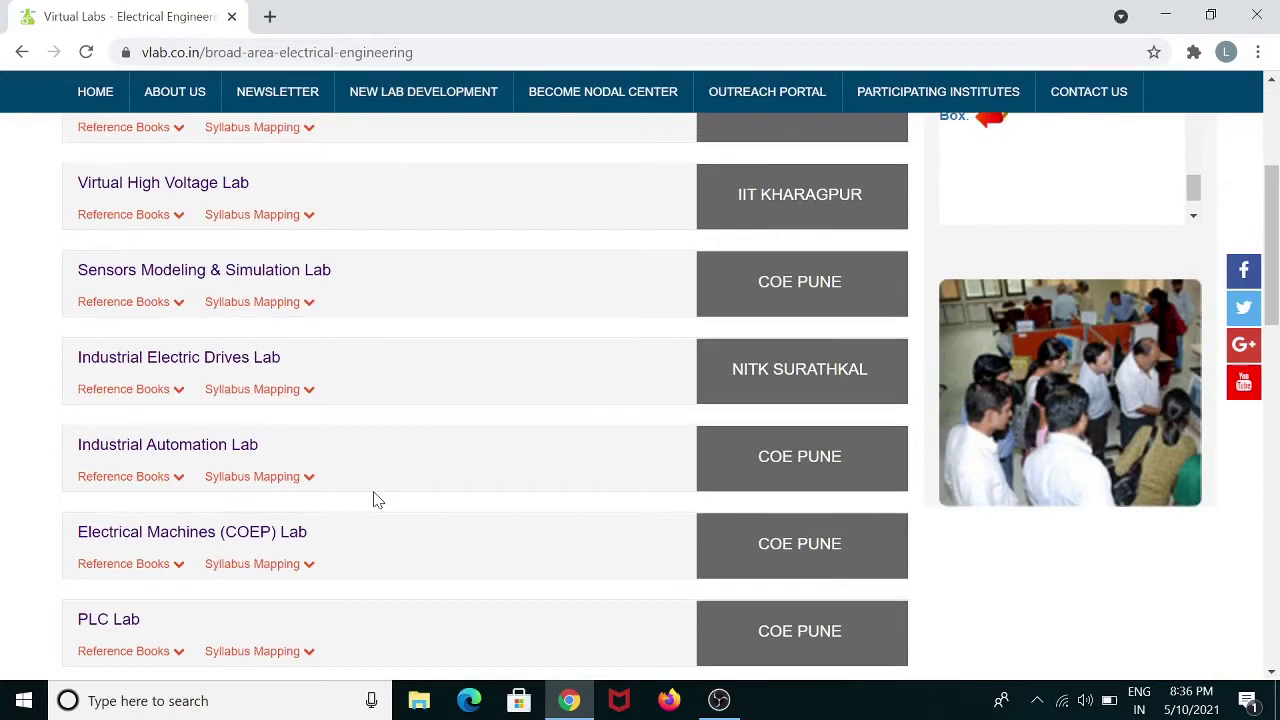
scroll(373, 500, "down", 2)
scroll(373, 500, "down", 5)
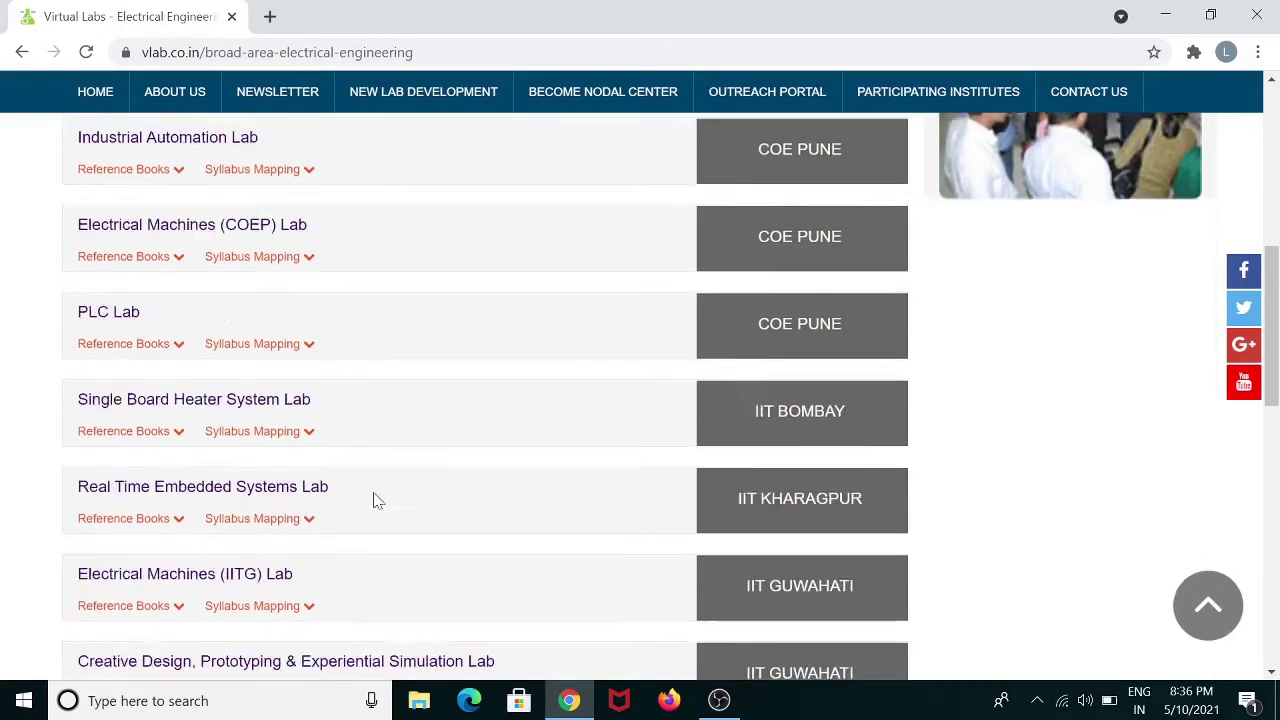
scroll(465, 612, "down", 2)
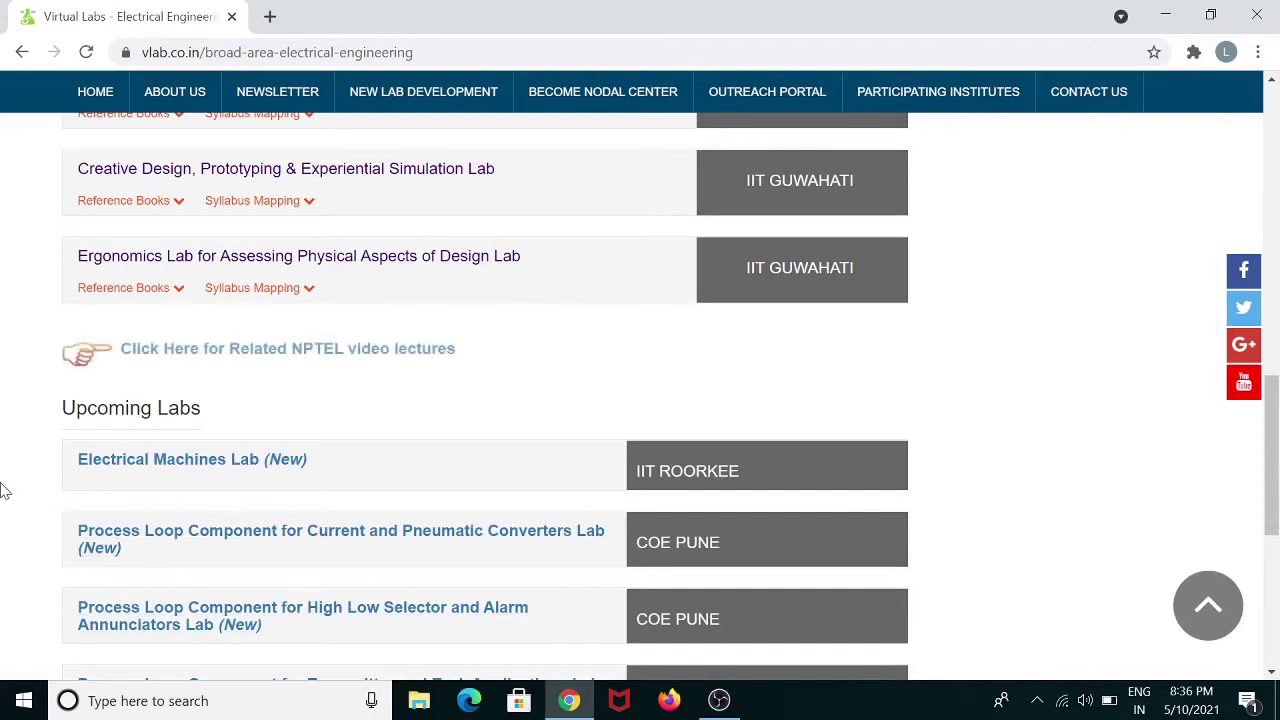
left_click(187, 462)
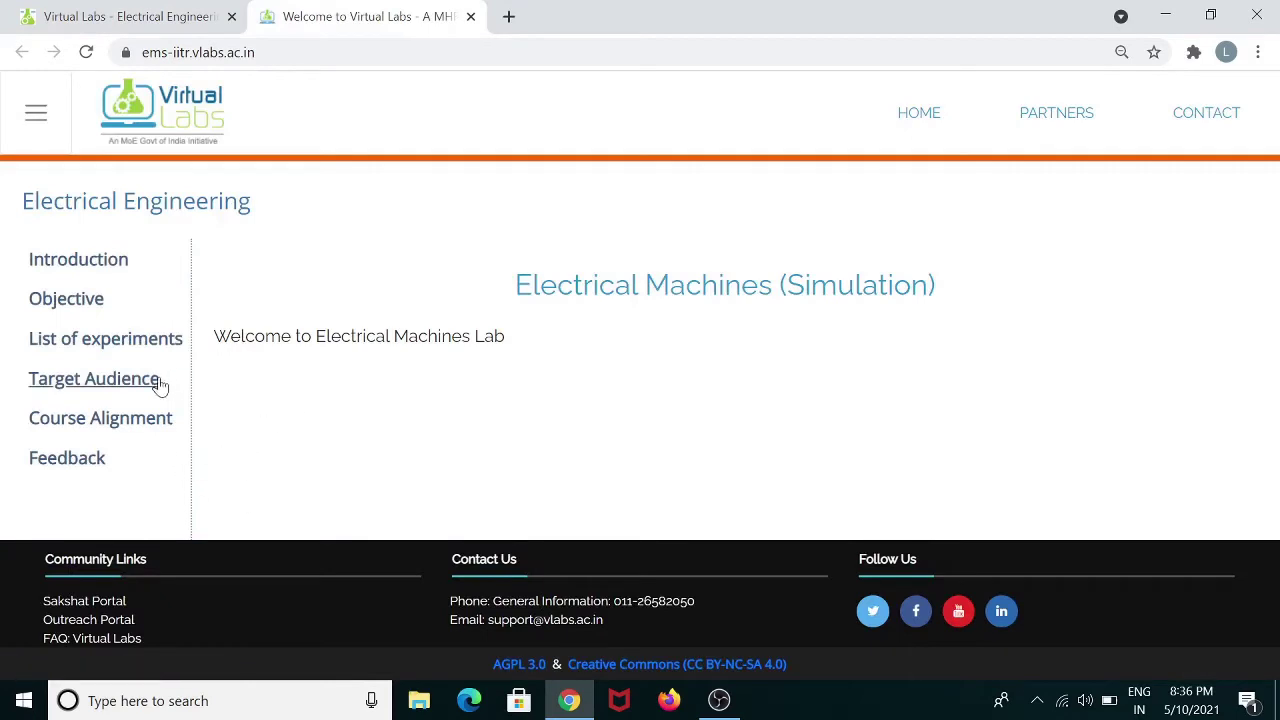
Step: From the lab's list of experiments, open "Speed Control of DC motor by armature resistance control"
left_click(110, 340)
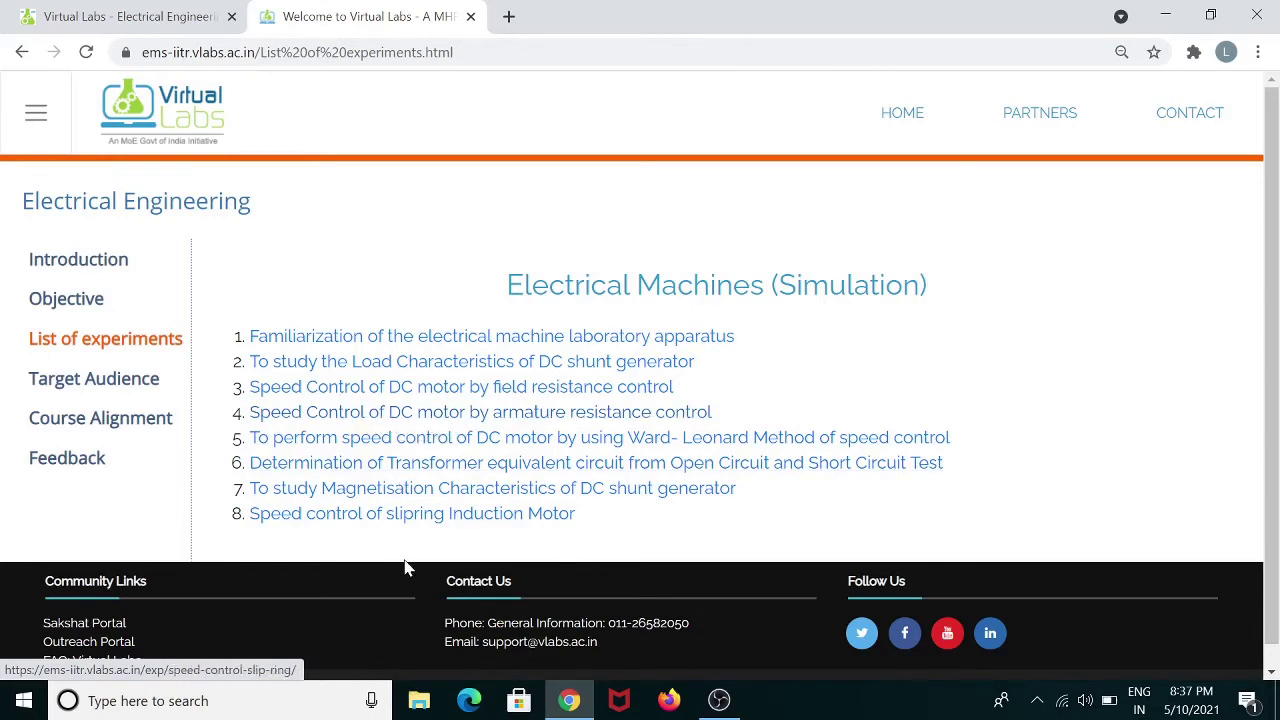
left_click(476, 414)
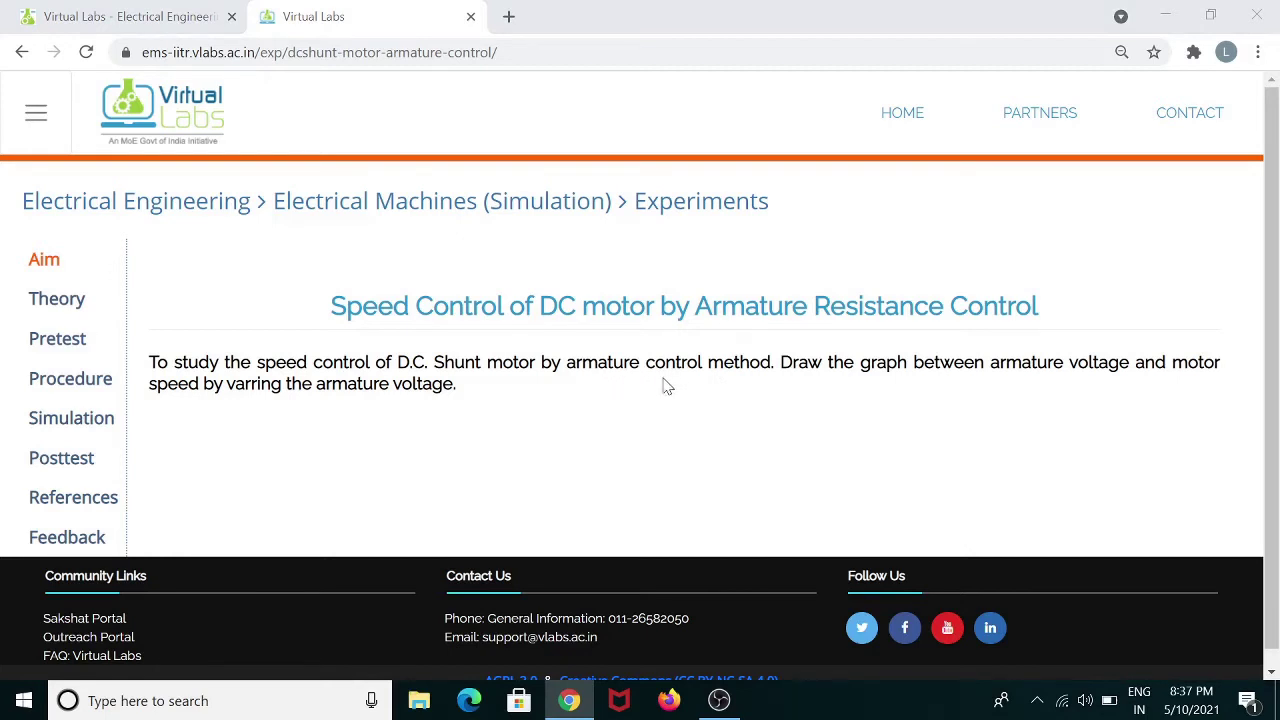
left_click(586, 395)
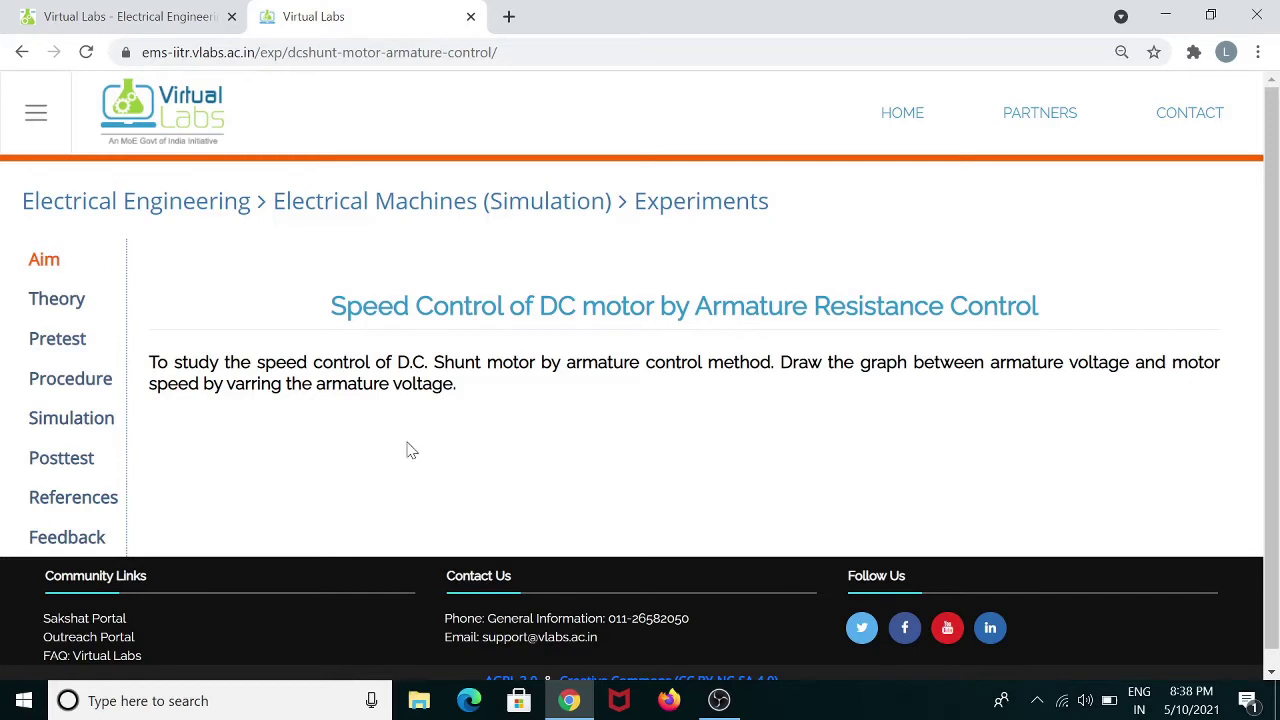
Step: Look through the experiment's theory on controlling shunt motor speed, including the speed graph
left_click(66, 304)
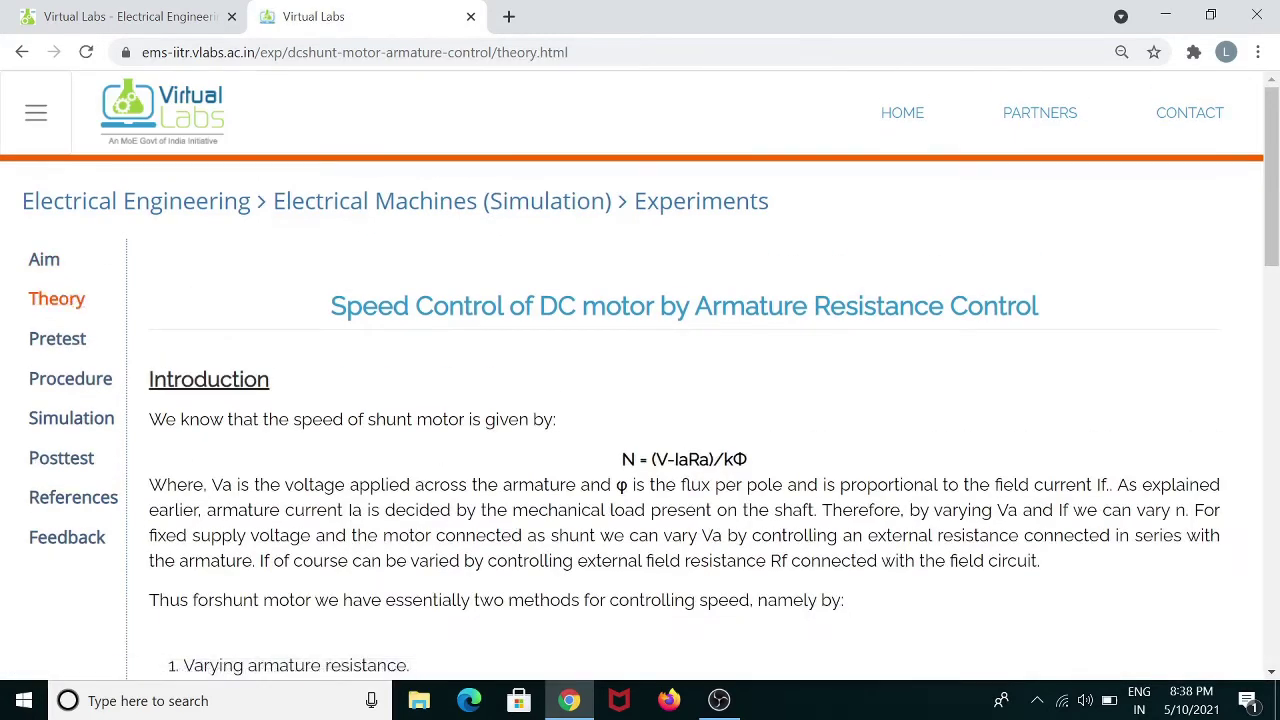
scroll(420, 480, "down", 8)
scroll(418, 492, "down", 7)
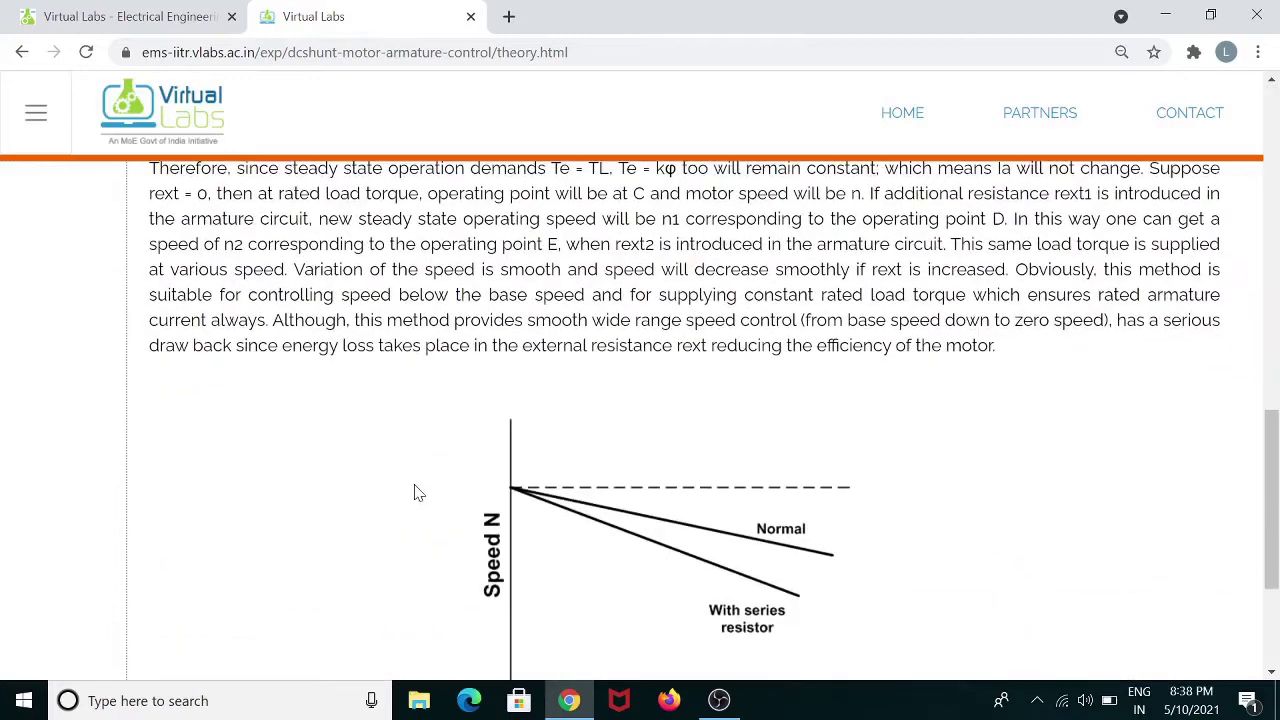
scroll(415, 494, "up", 15)
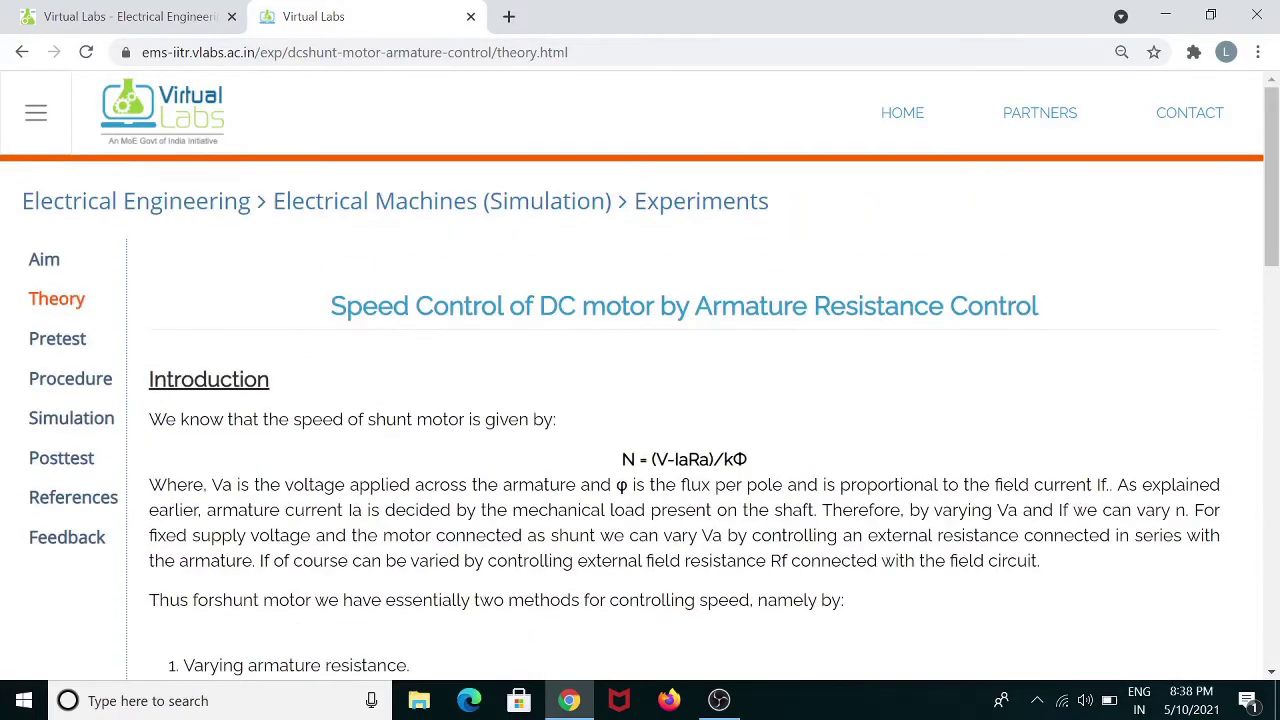
Step: Review the experiment's pretest questions through to the end of the quiz
left_click(52, 342)
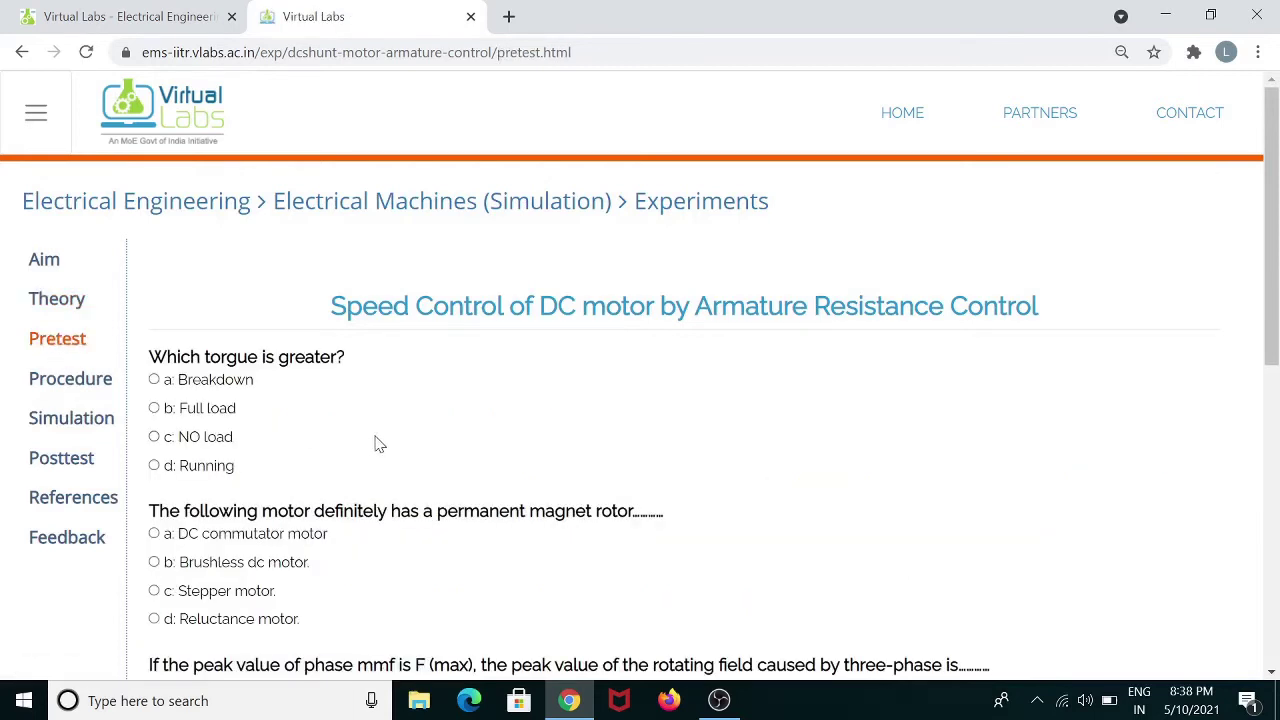
scroll(380, 443, "down", 2)
scroll(387, 497, "down", 2)
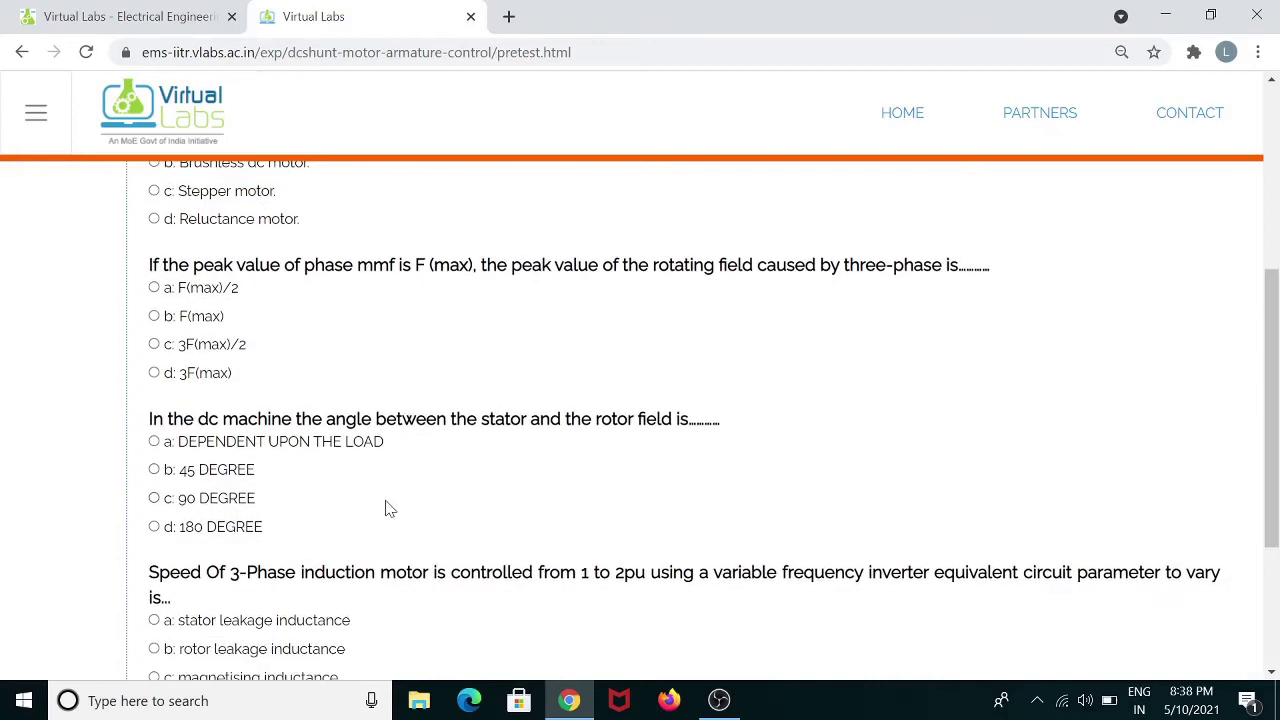
scroll(390, 508, "down", 2)
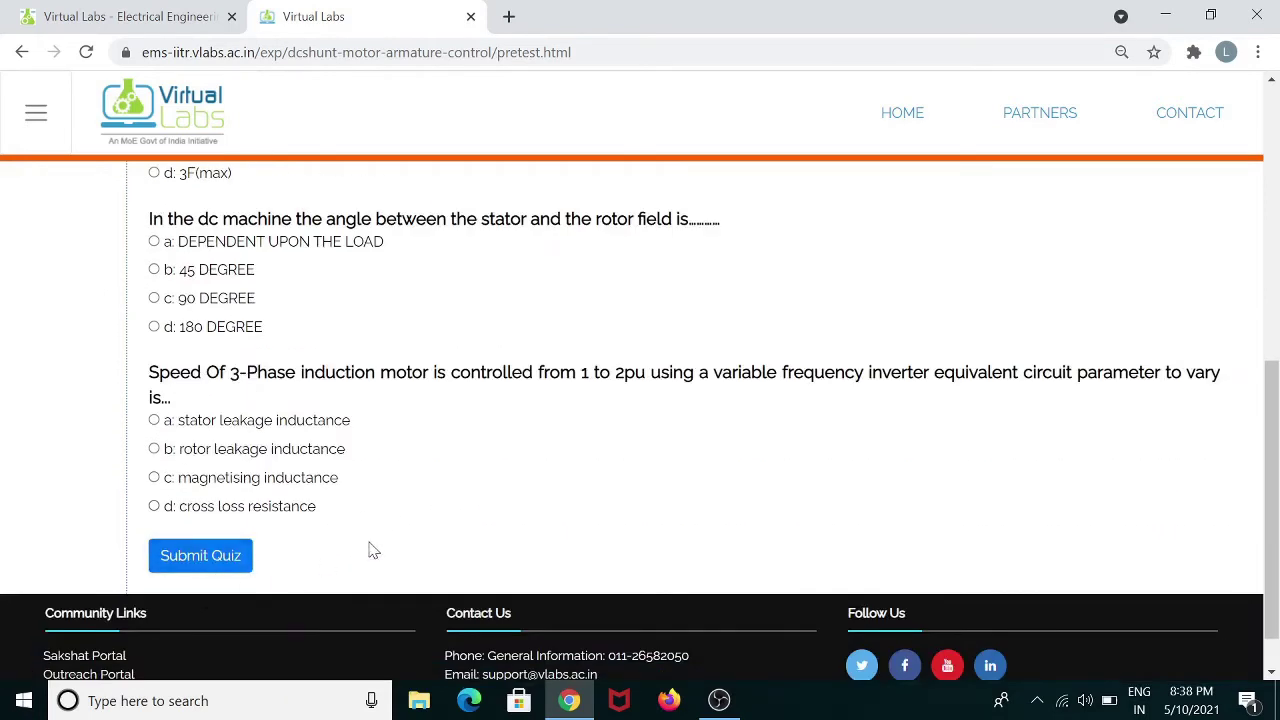
scroll(372, 550, "up", 6)
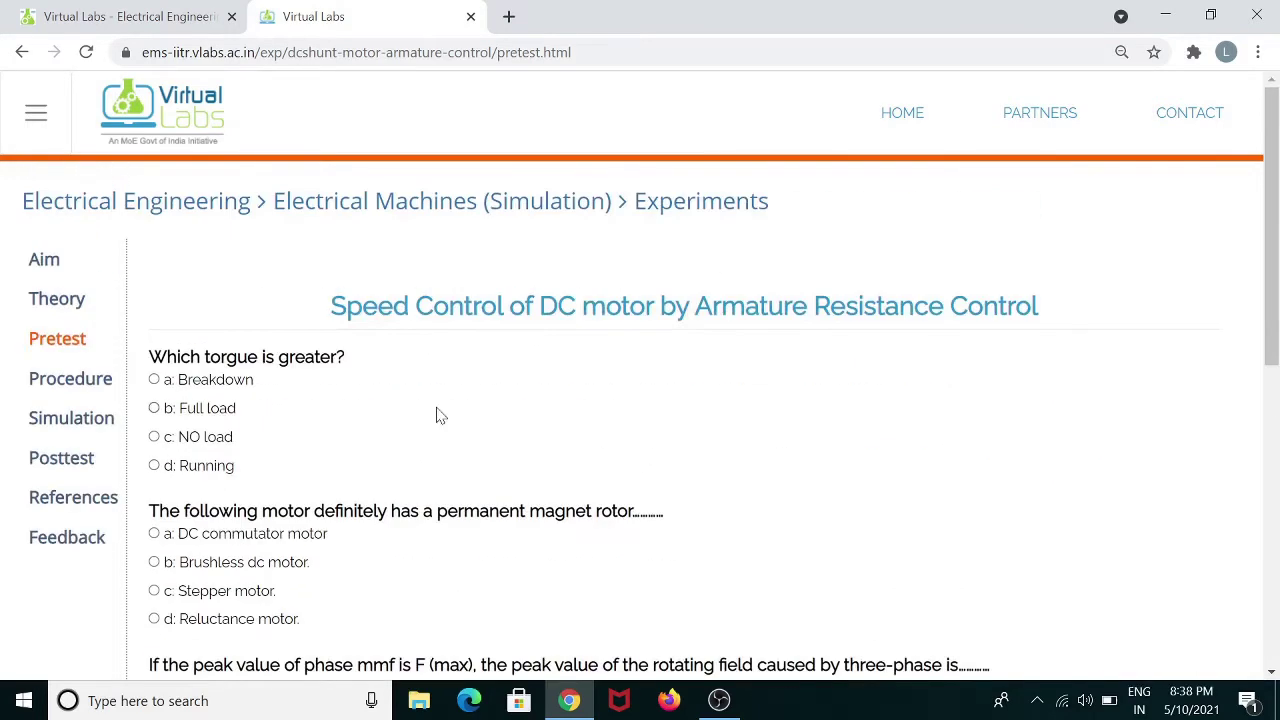
Step: Read the experiment's procedure, covering the connection instructions, wiring diagram and remaining simulation steps
left_click(42, 386)
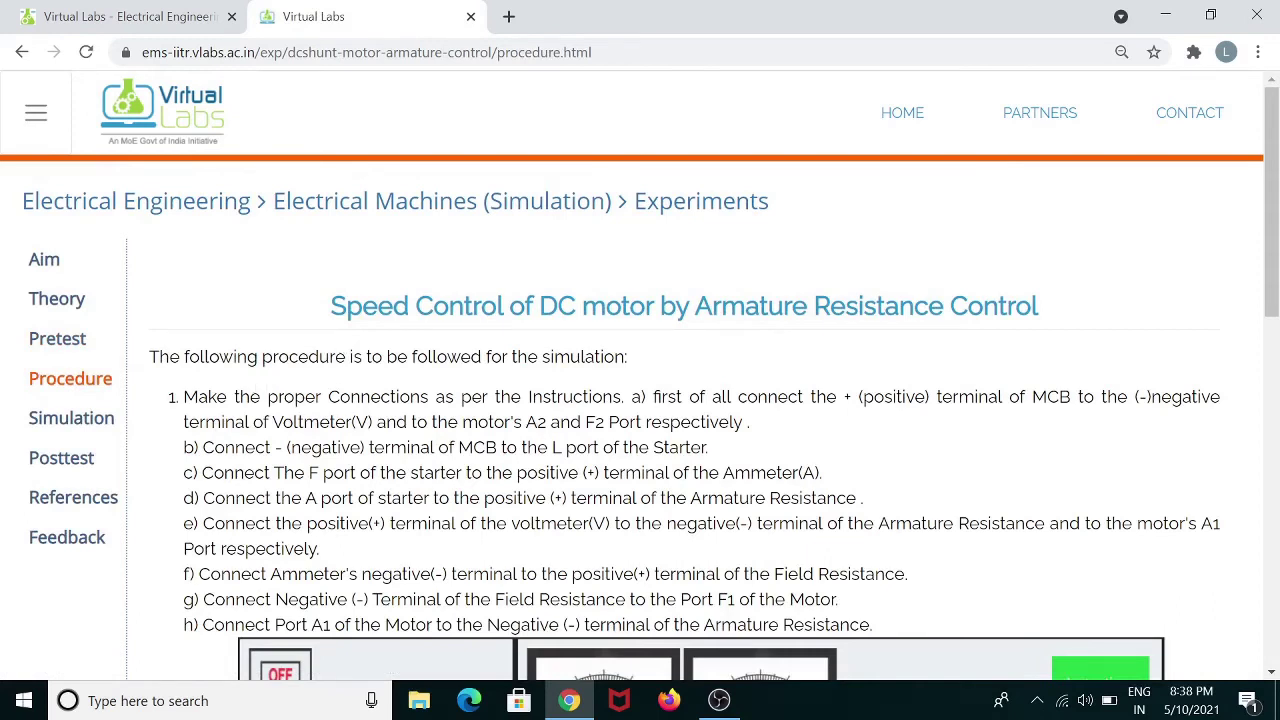
scroll(640, 400, "down", 1)
scroll(400, 447, "down", 9)
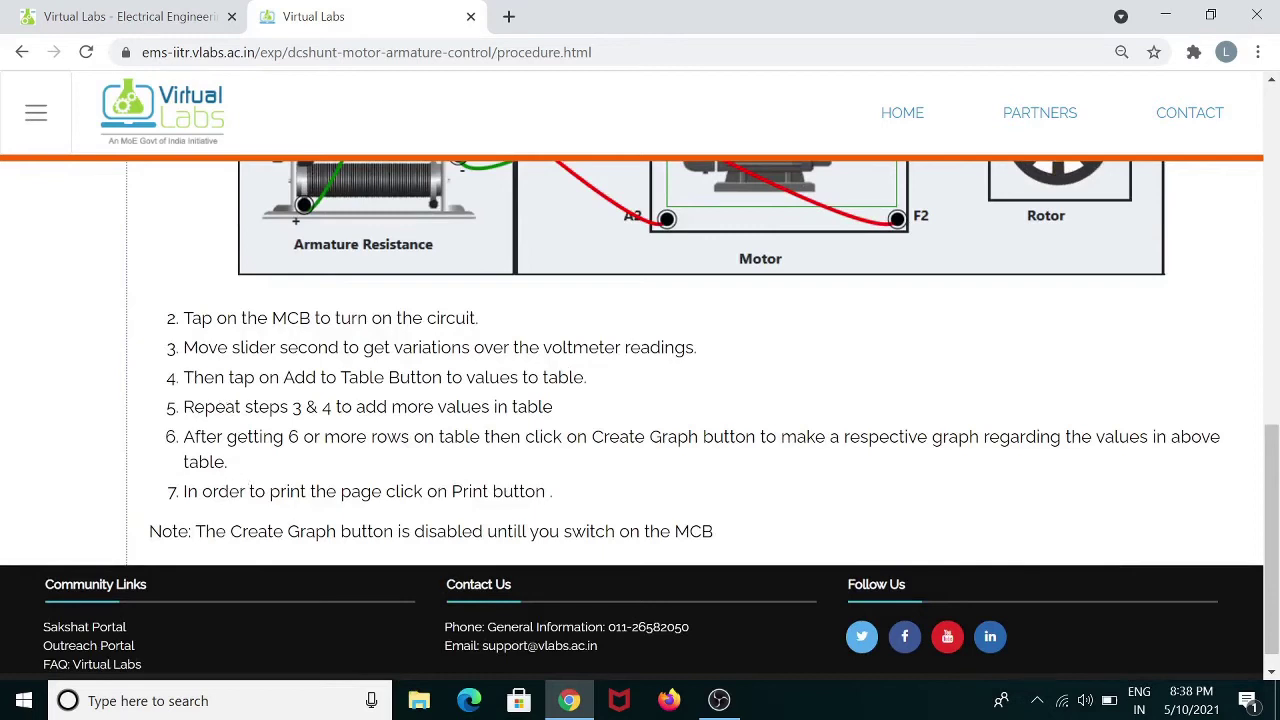
scroll(640, 420, "up", 10)
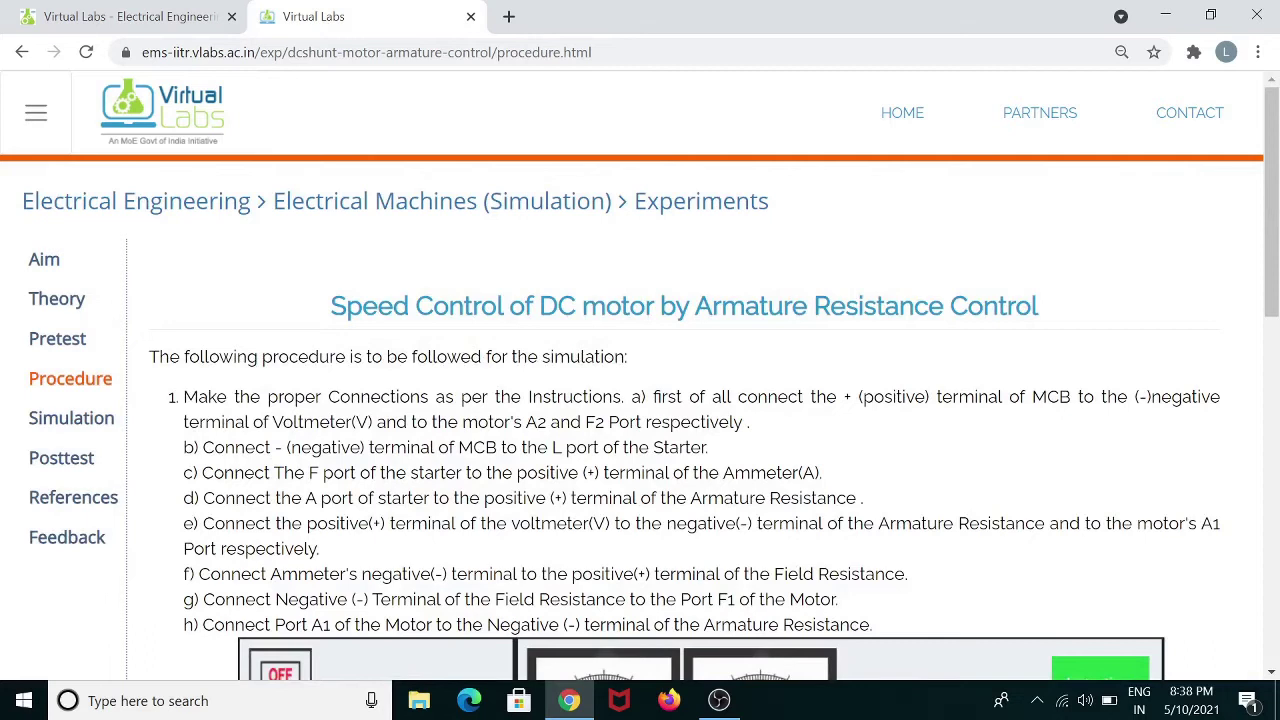
Step: Review the experiment's posttest questions through to the end of the quiz
left_click(62, 462)
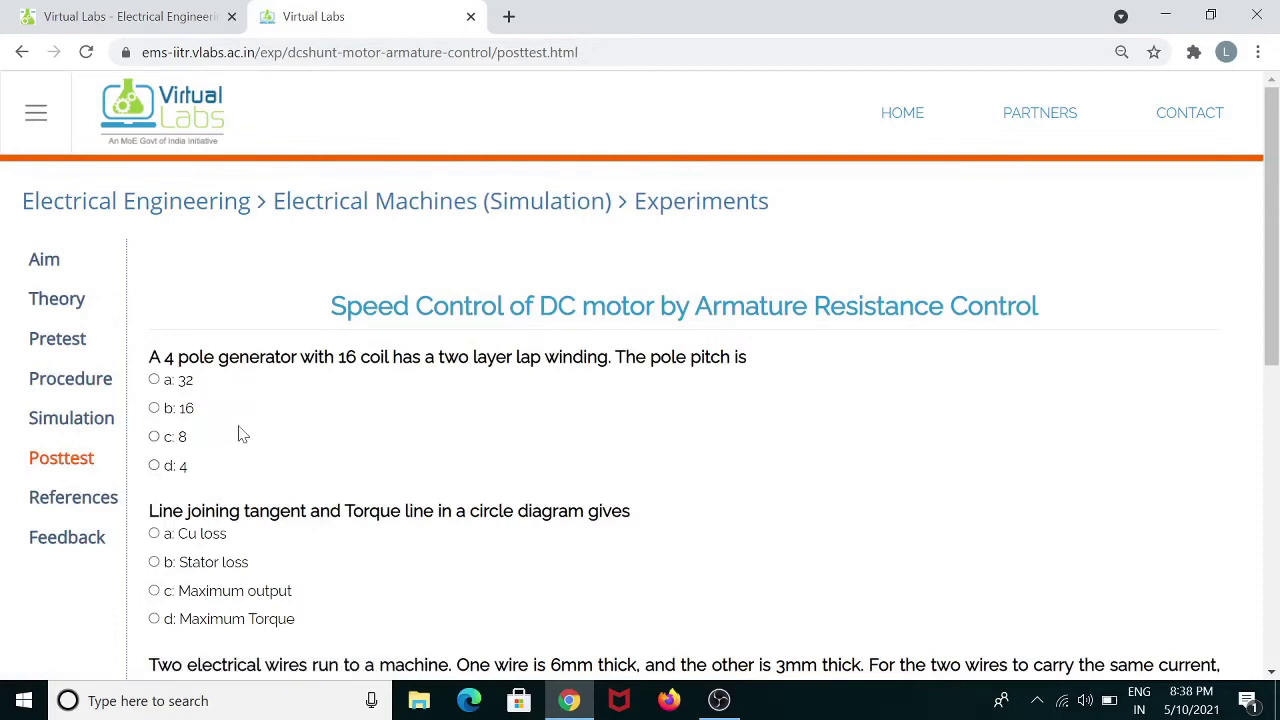
scroll(383, 423, "down", 15)
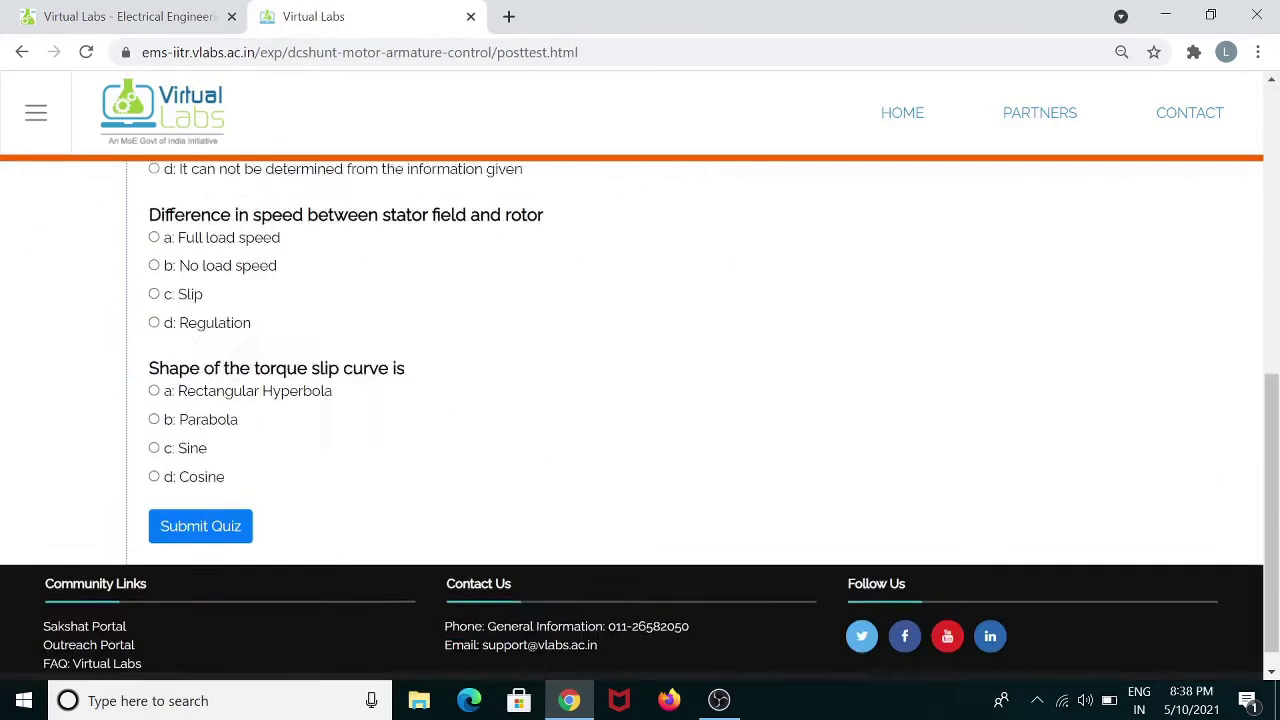
scroll(311, 497, "down", 1)
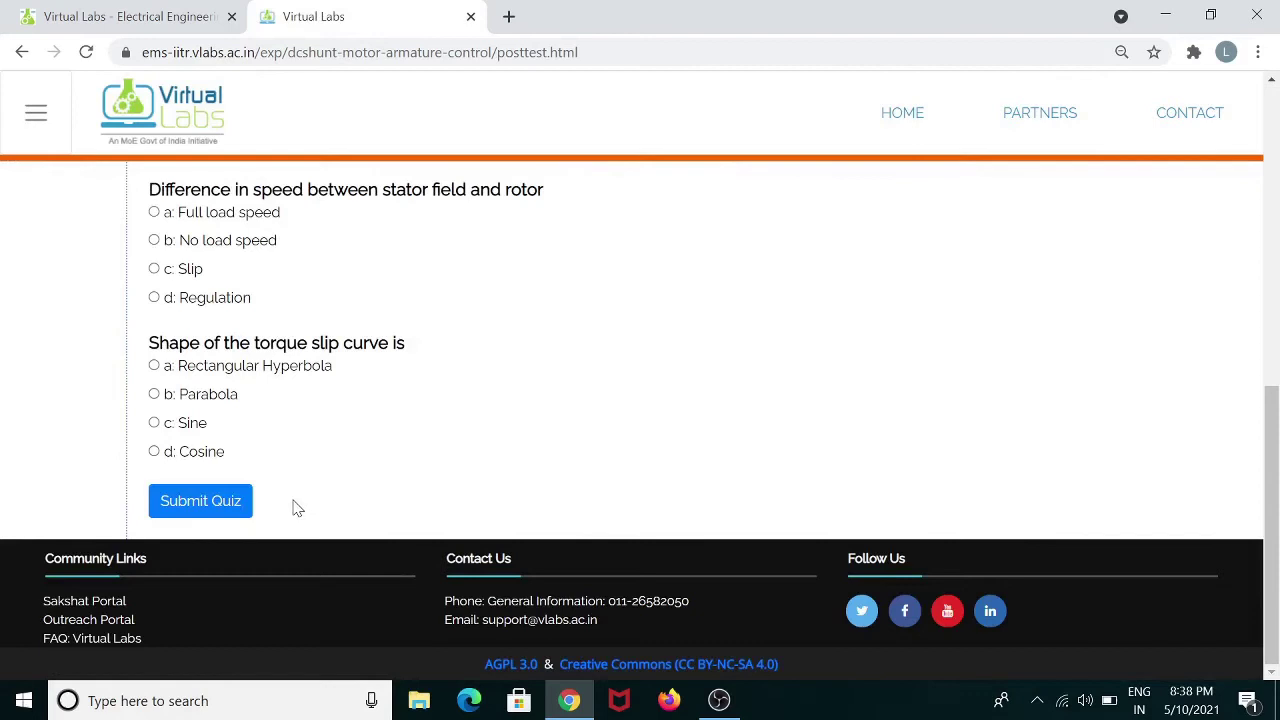
scroll(360, 508, "up", 2)
scroll(426, 509, "up", 2)
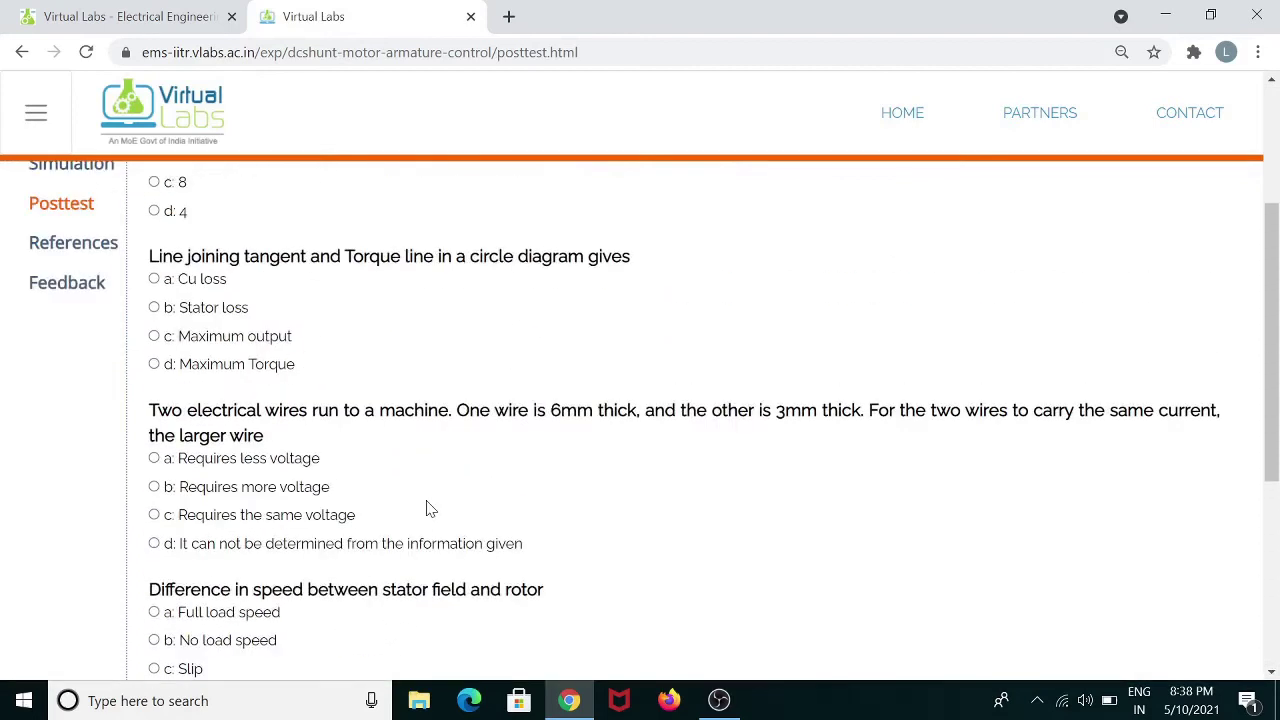
scroll(447, 508, "up", 2)
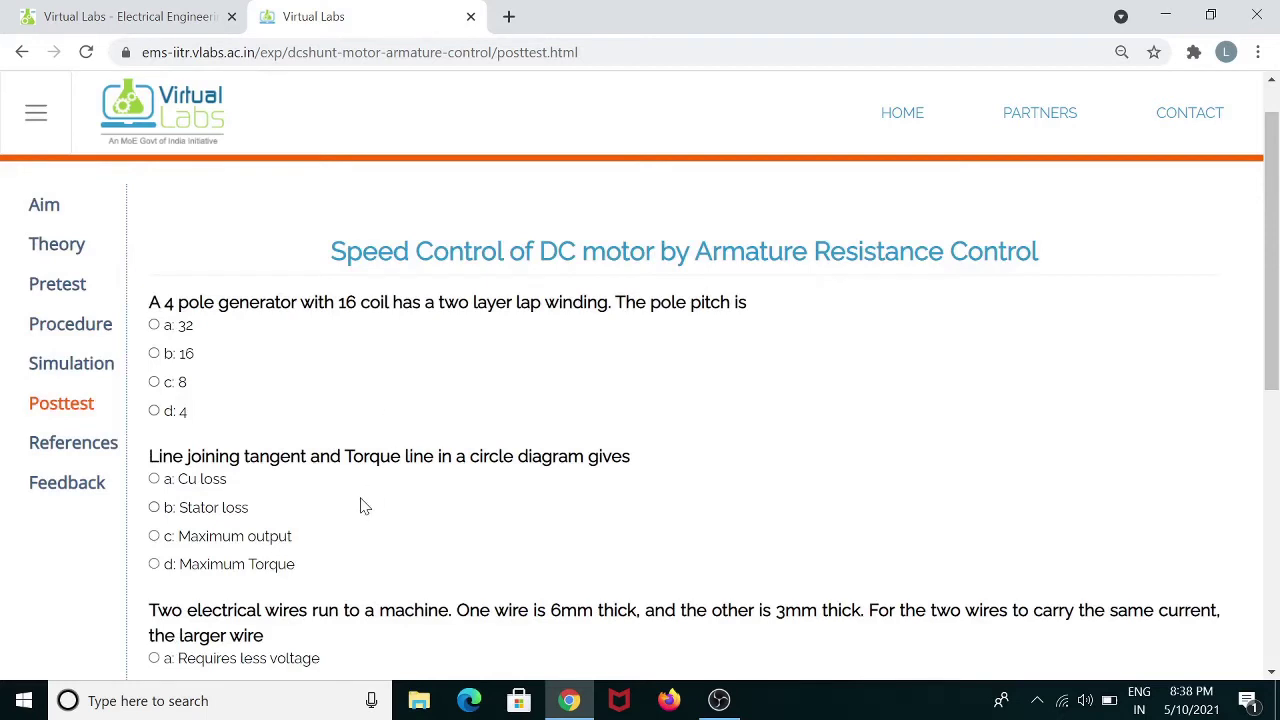
scroll(364, 506, "down", 4)
scroll(364, 506, "down", 2)
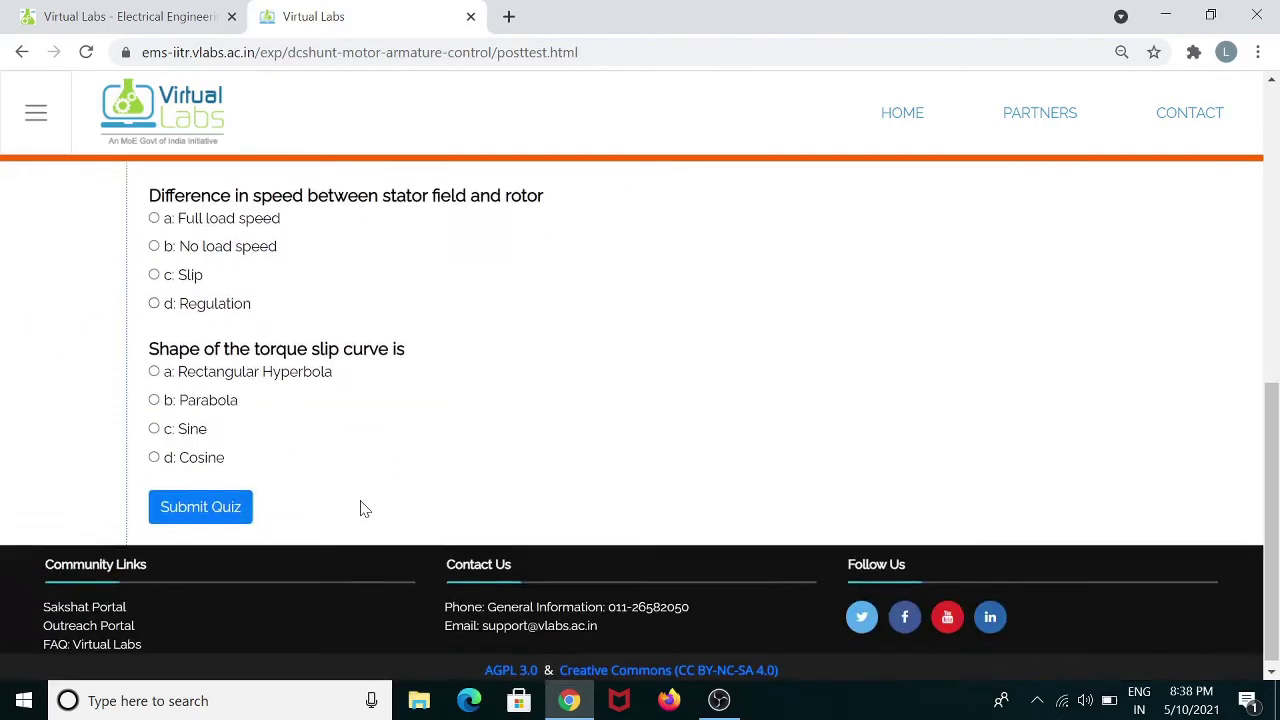
scroll(365, 506, "up", 6)
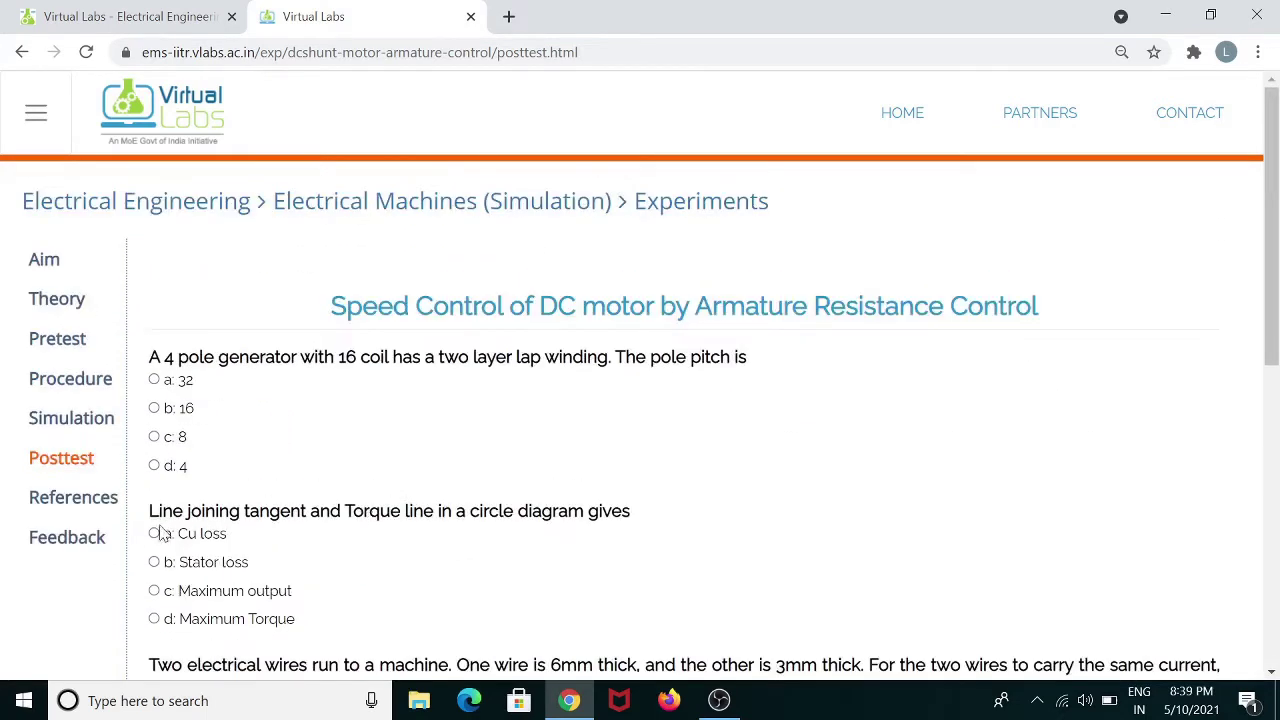
Step: Launch the experiment's simulation page and look over its circuit components, observation table and graph area
left_click(88, 425)
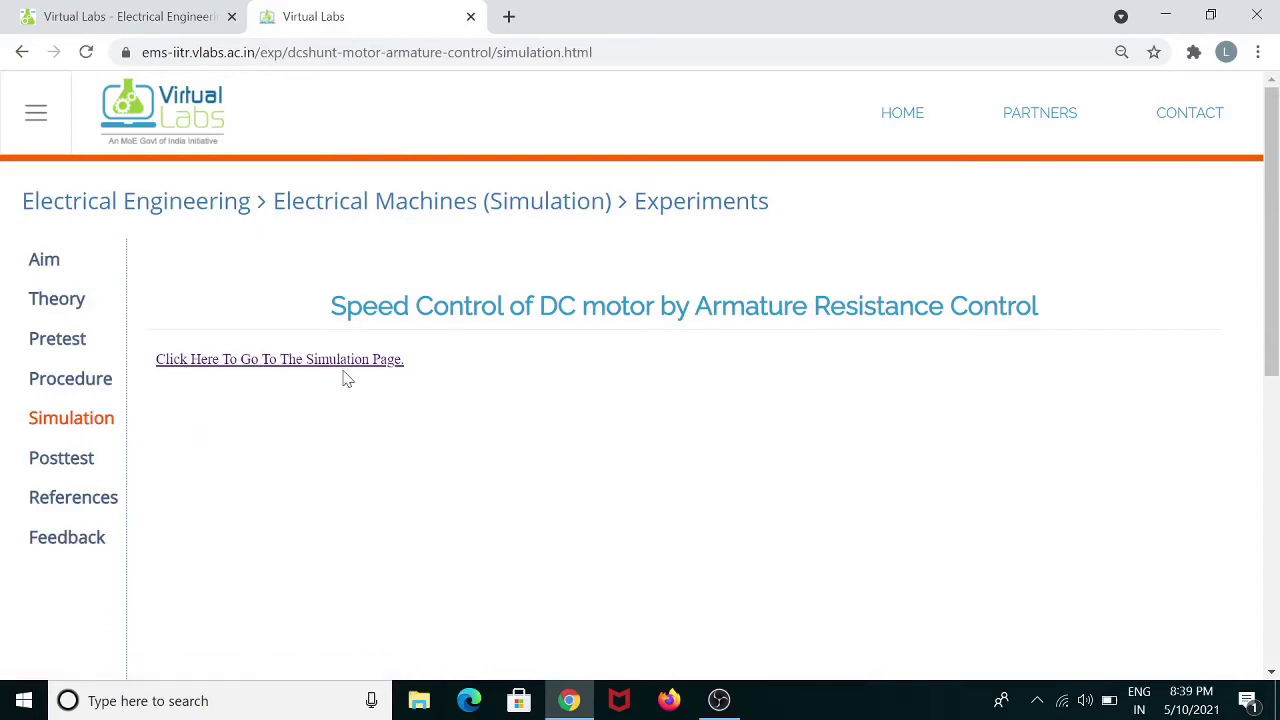
left_click(253, 362)
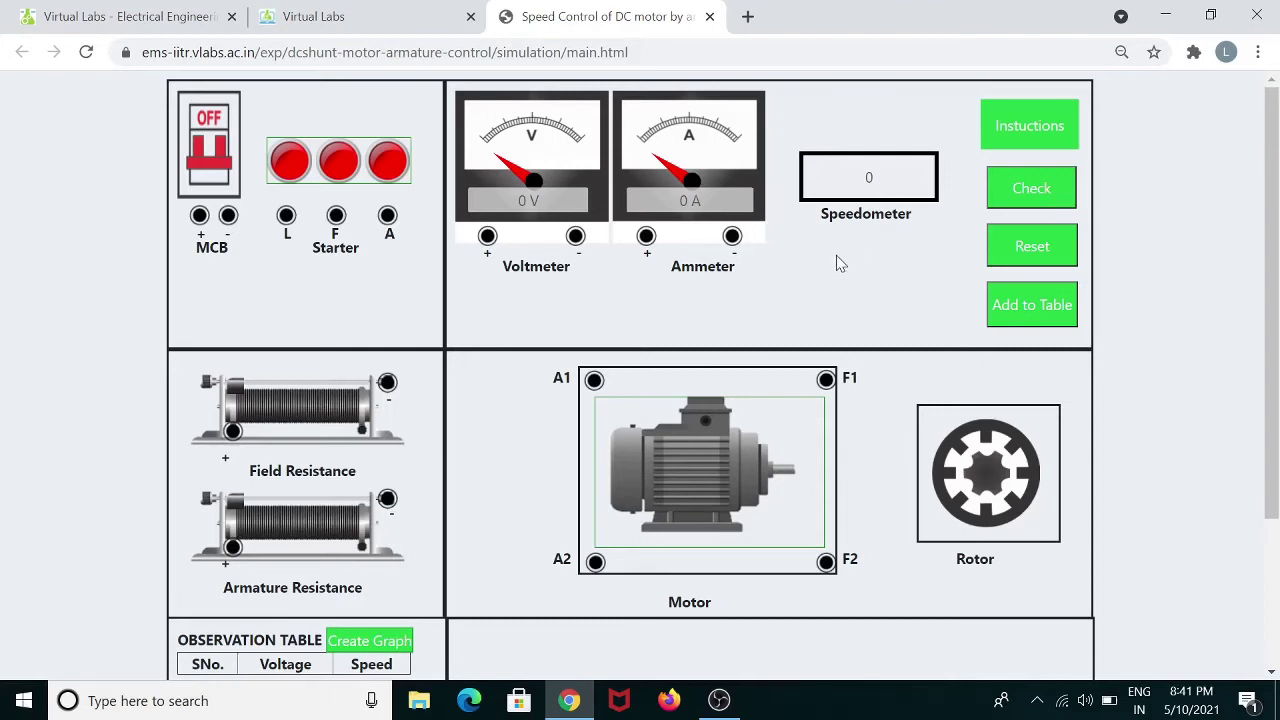
scroll(712, 325, "down", 2)
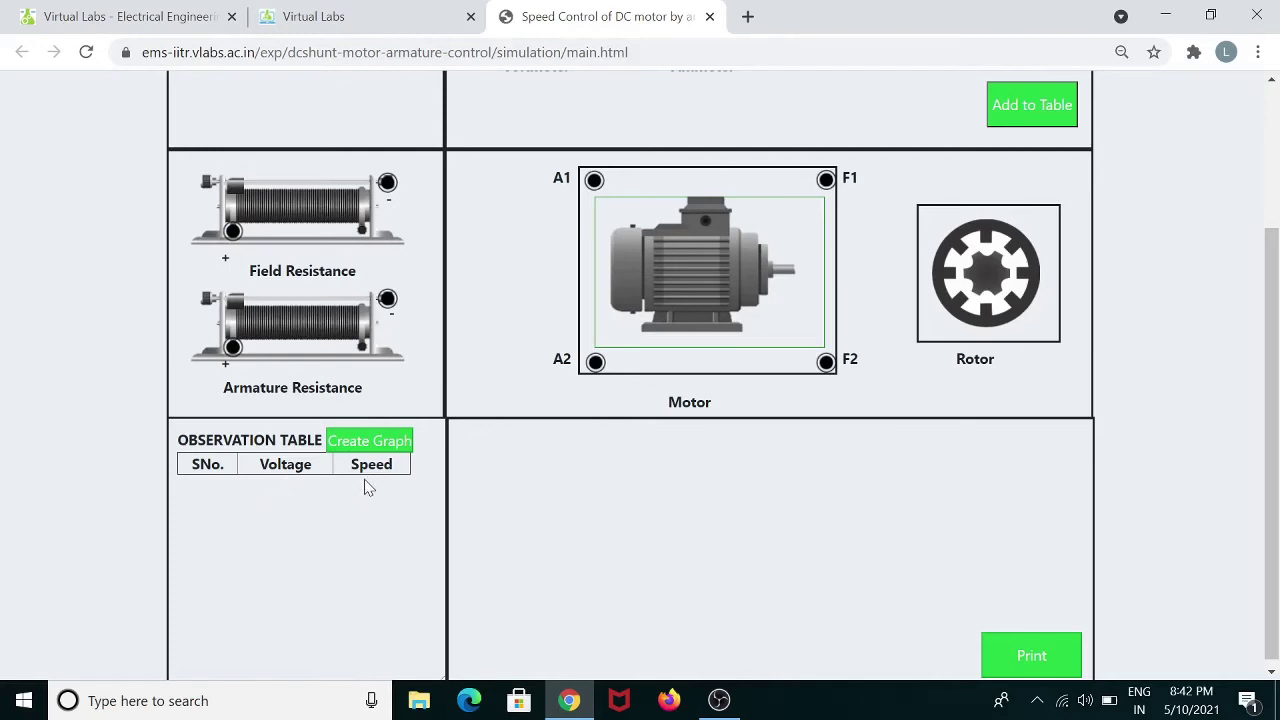
scroll(364, 532, "up", 1)
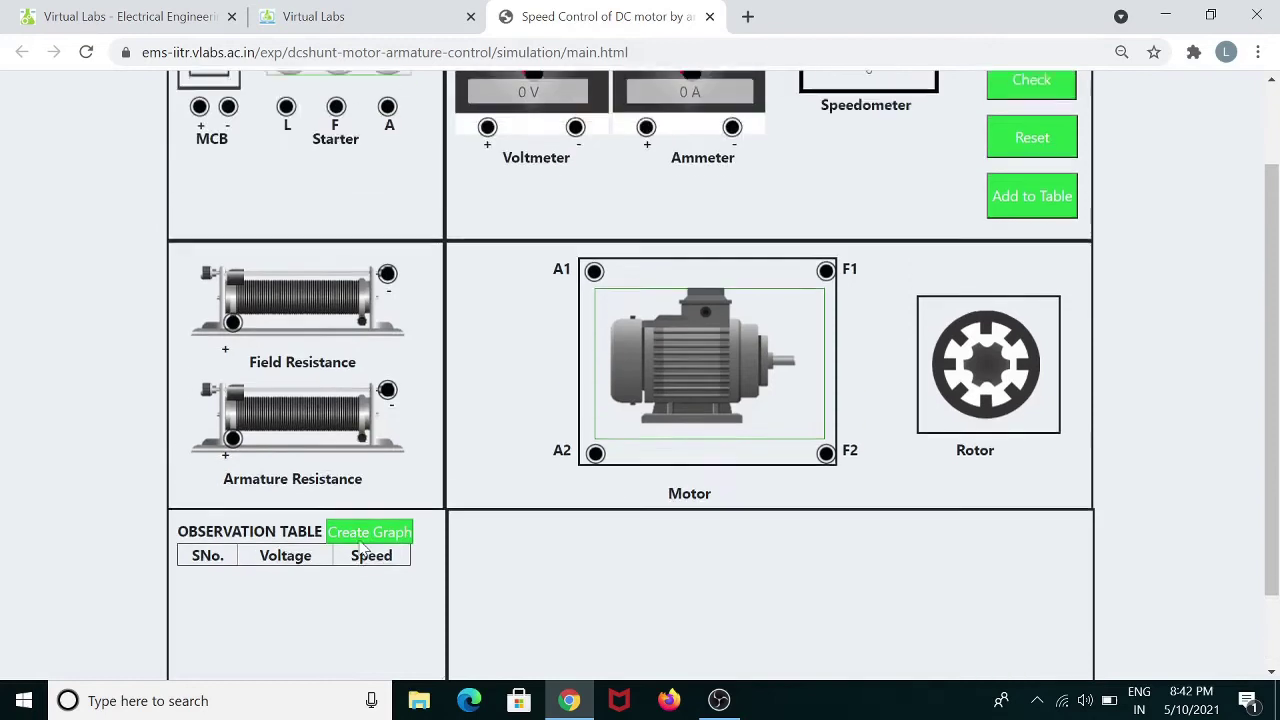
scroll(364, 543, "up", 1)
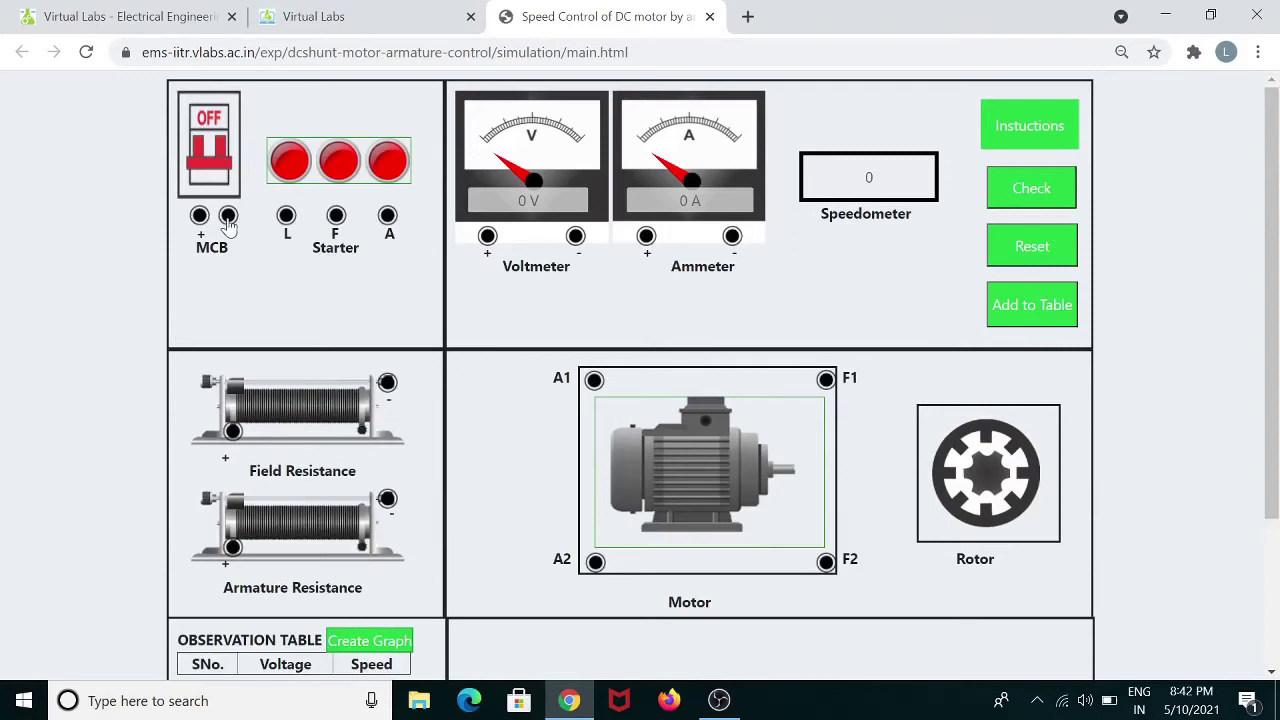
Step: Wire the field circuit: MCB − to L, F to ammeter +, ammeter − to field resistance +, field resistance − to F1, and F2 to MCB +
left_click_drag(228, 218, 285, 224)
left_click_drag(338, 220, 646, 238)
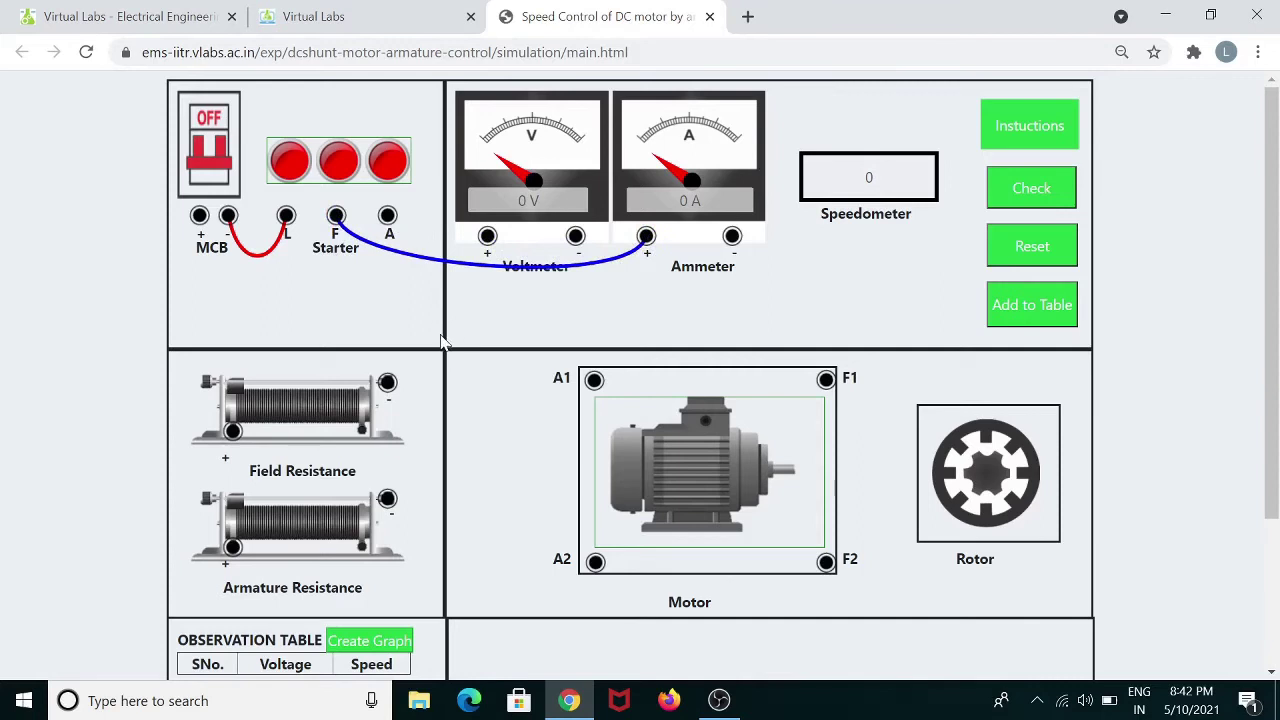
left_click_drag(730, 237, 230, 474)
left_click_drag(230, 445, 234, 439)
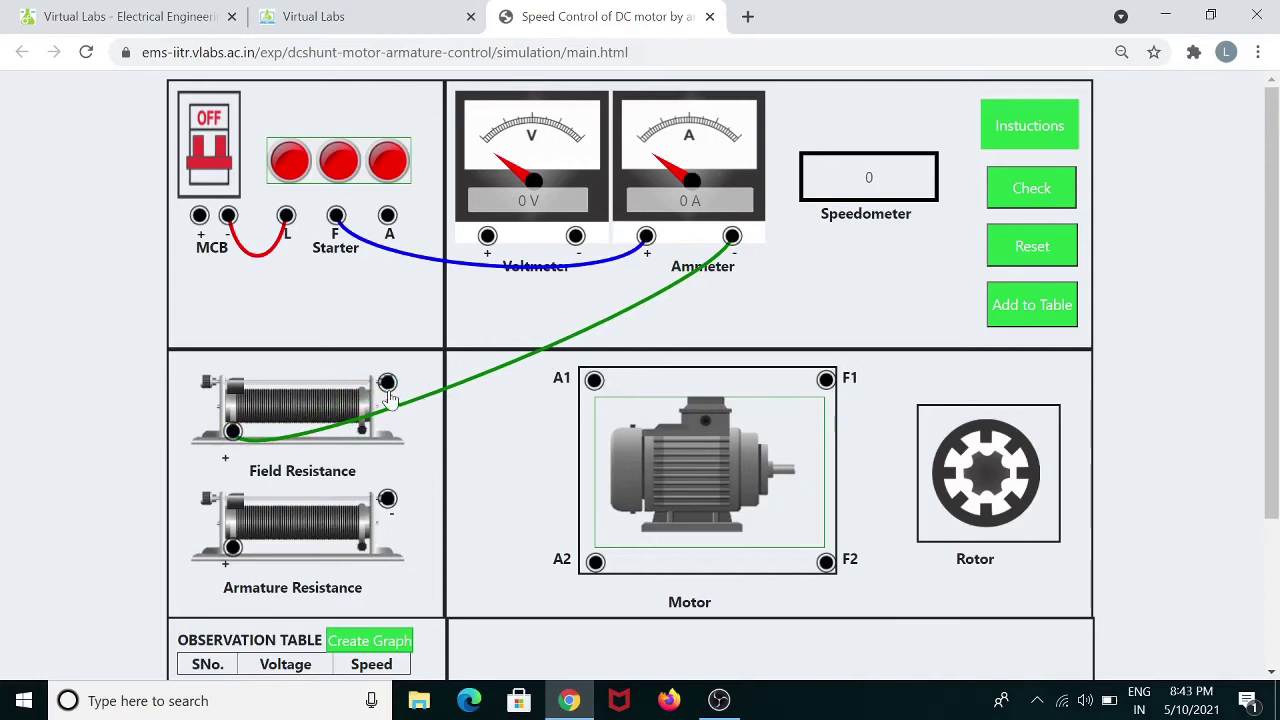
left_click_drag(387, 386, 826, 381)
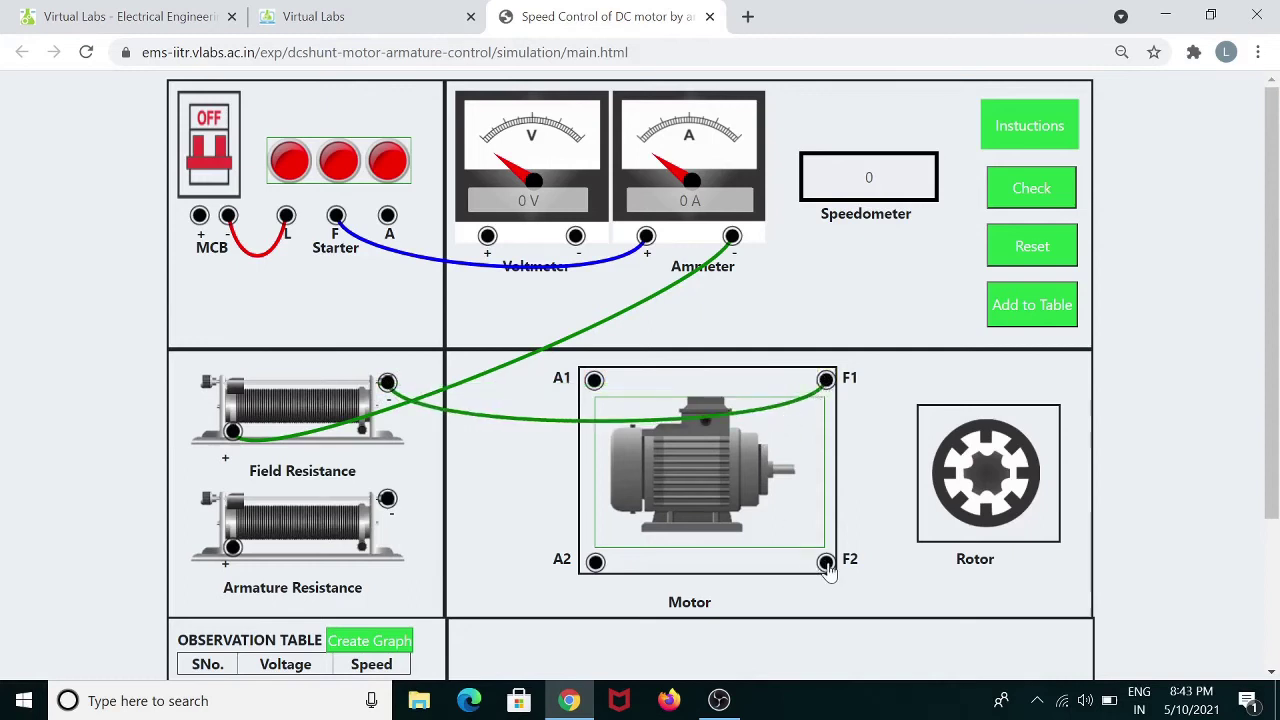
left_click_drag(826, 563, 202, 226)
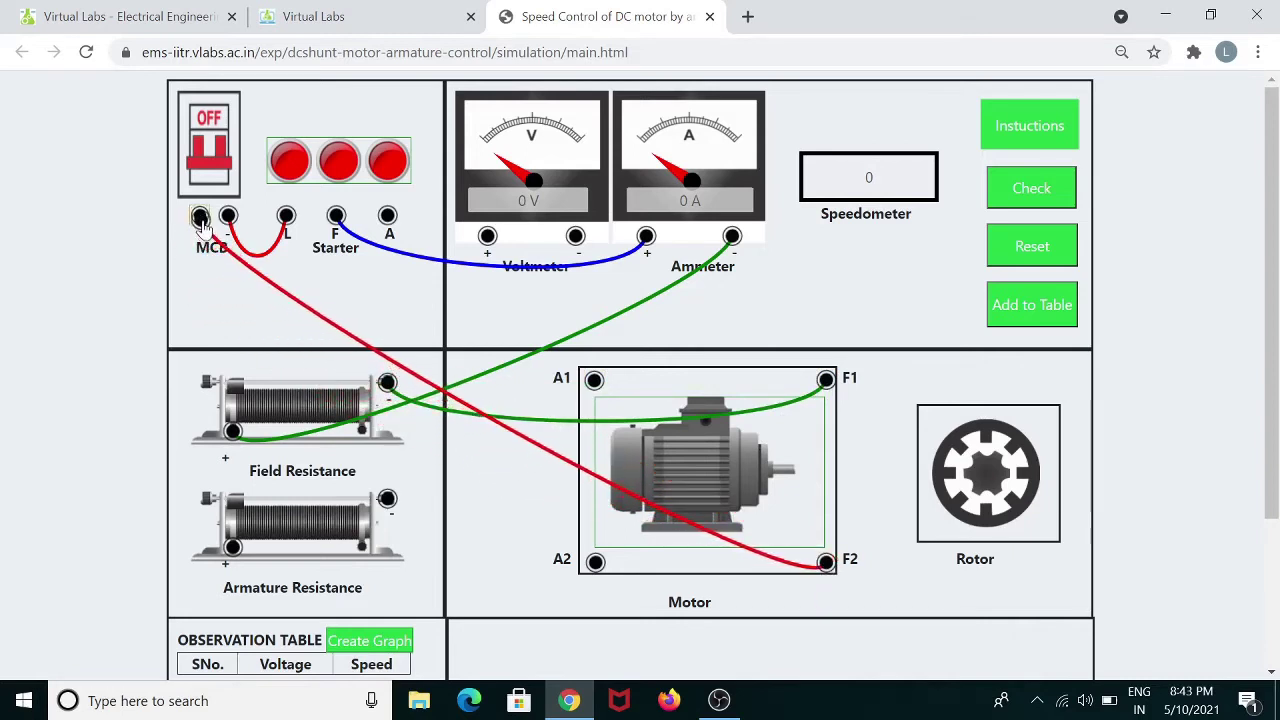